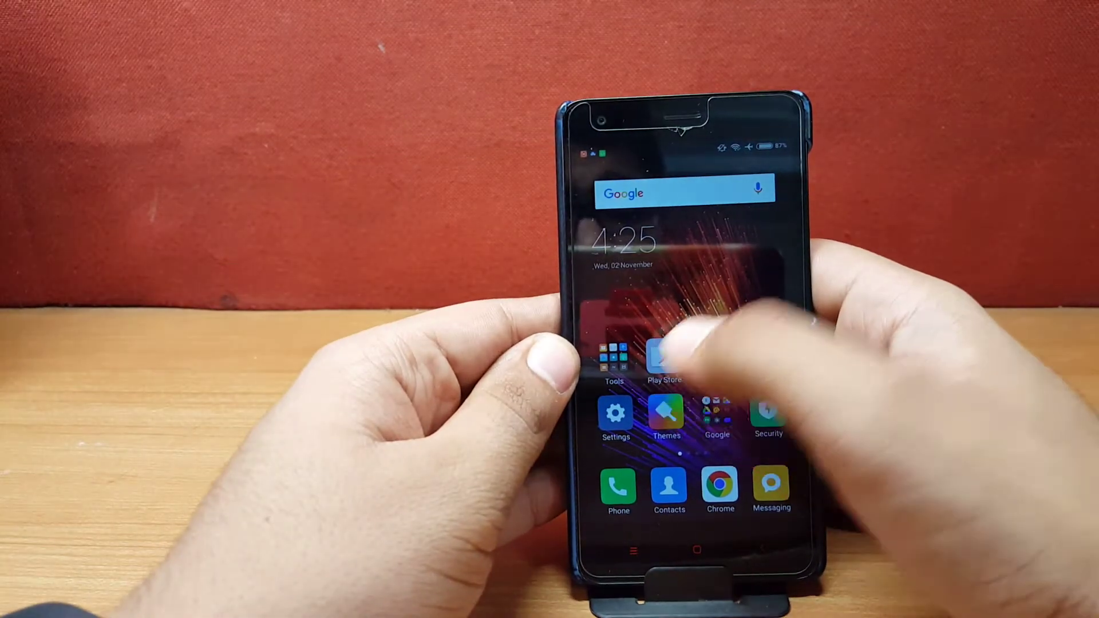
# Step: Leave the Play Store and swipe through the home screen pages to the AirMore icon
pyautogui.click(662, 356)
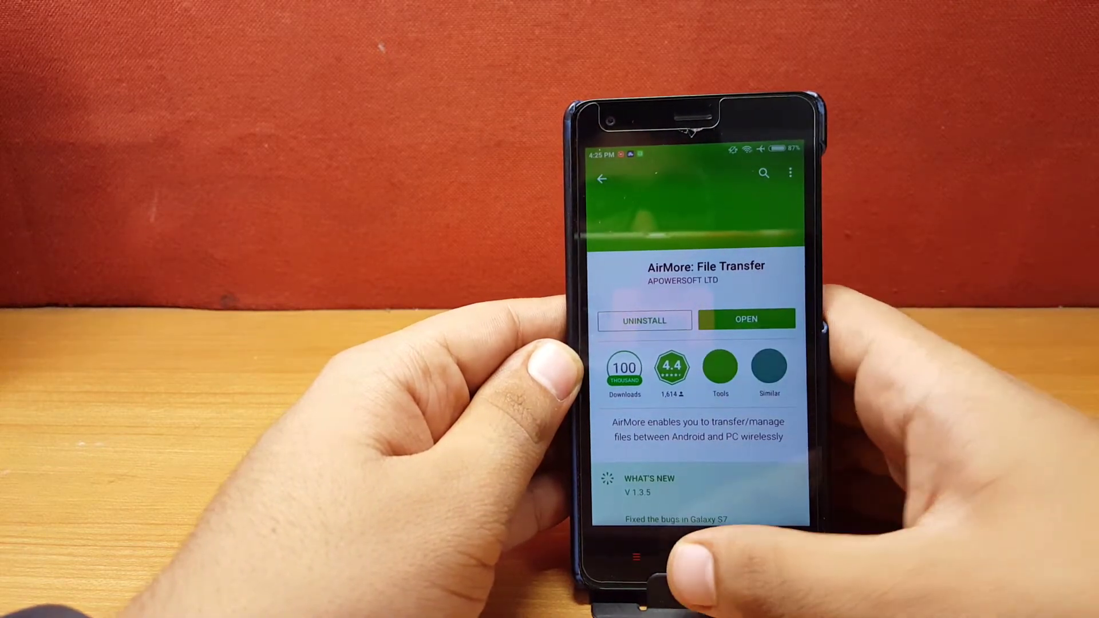
pyautogui.click(699, 557)
pyautogui.moveTo(772, 412); pyautogui.dragTo(635, 412)
pyautogui.moveTo(755, 403); pyautogui.dragTo(635, 403)
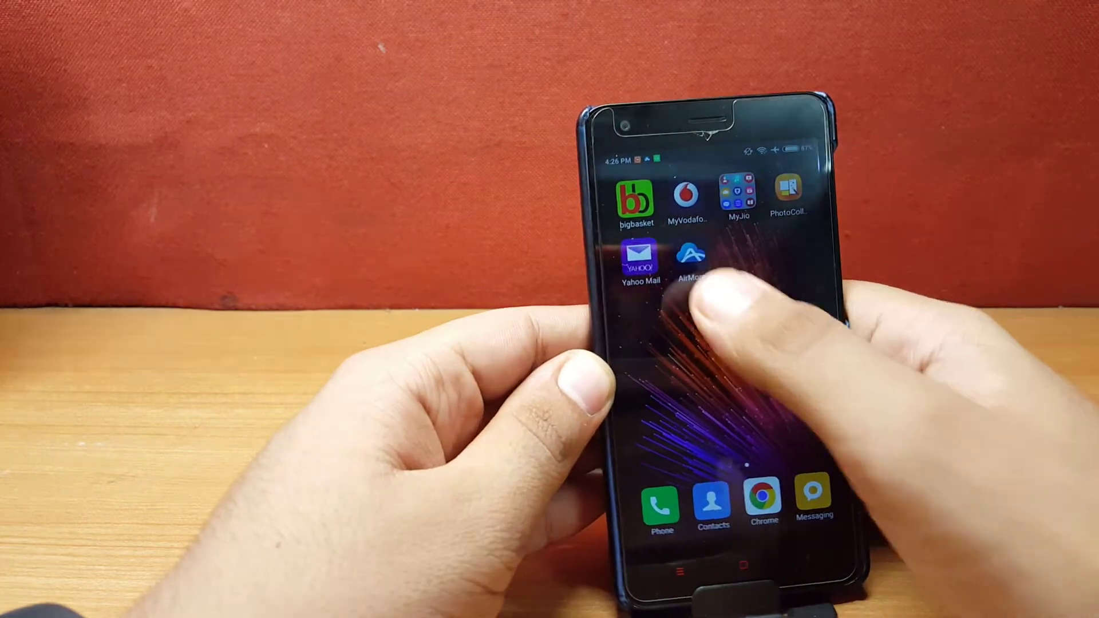
pyautogui.click(699, 262)
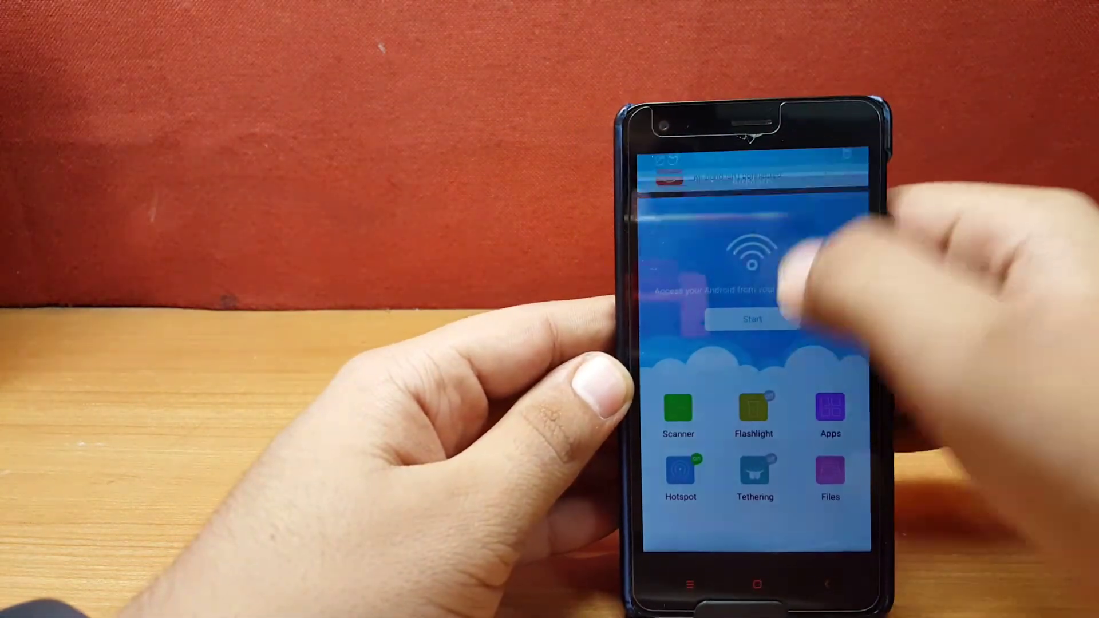
pyautogui.moveTo(798, 258); pyautogui.dragTo(836, 361)
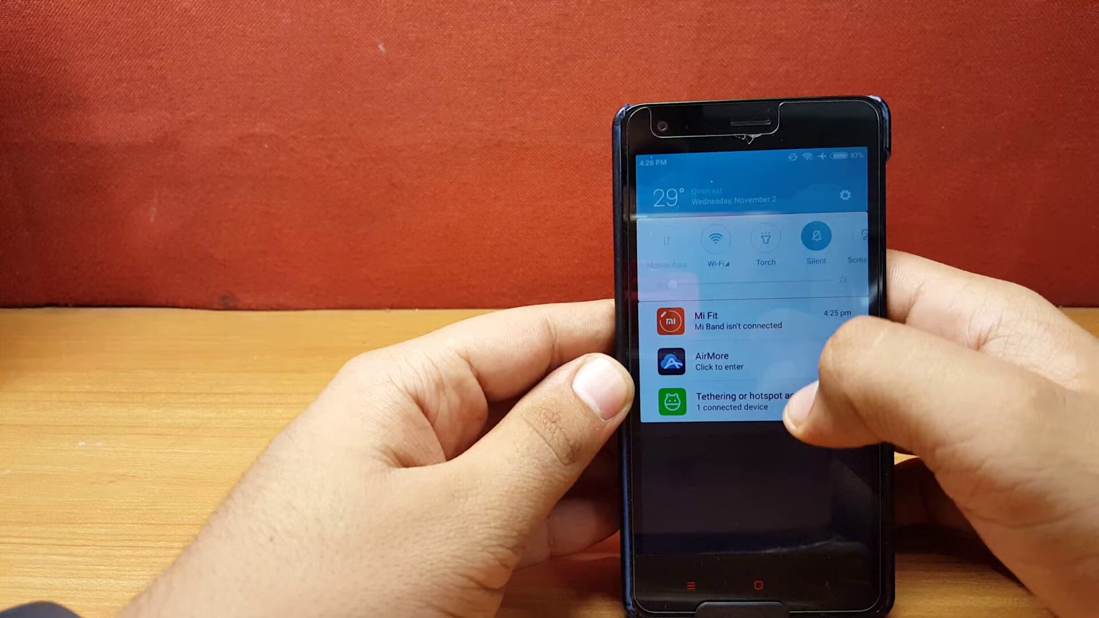
pyautogui.moveTo(868, 447); pyautogui.dragTo(846, 232)
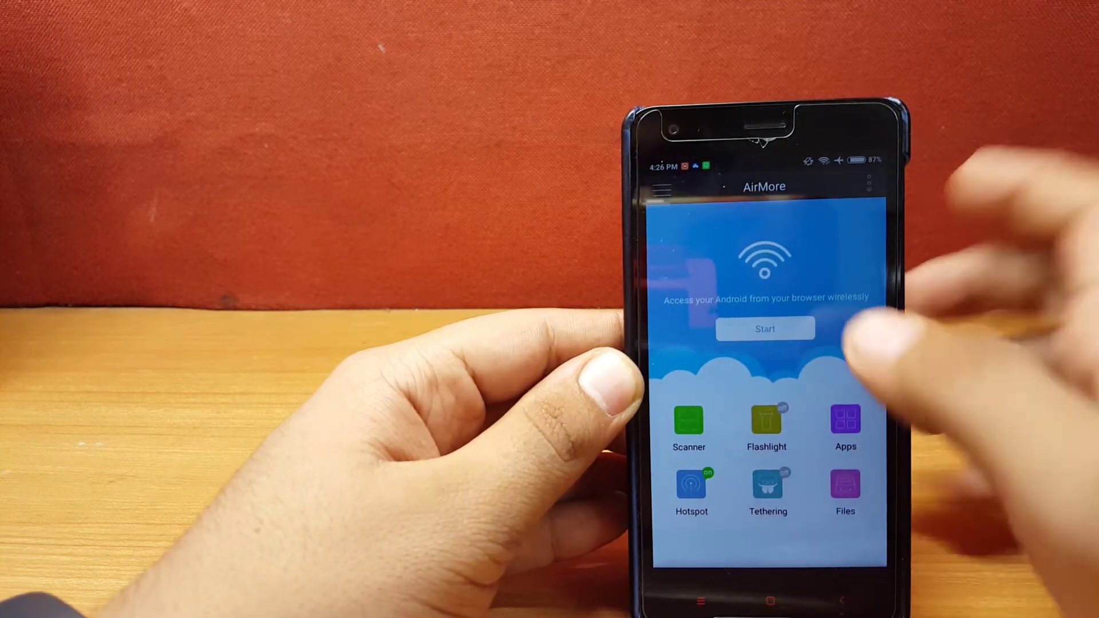
# Step: Start AirMore's browser connection using the phone's AirMoreAP hotspot
pyautogui.click(765, 330)
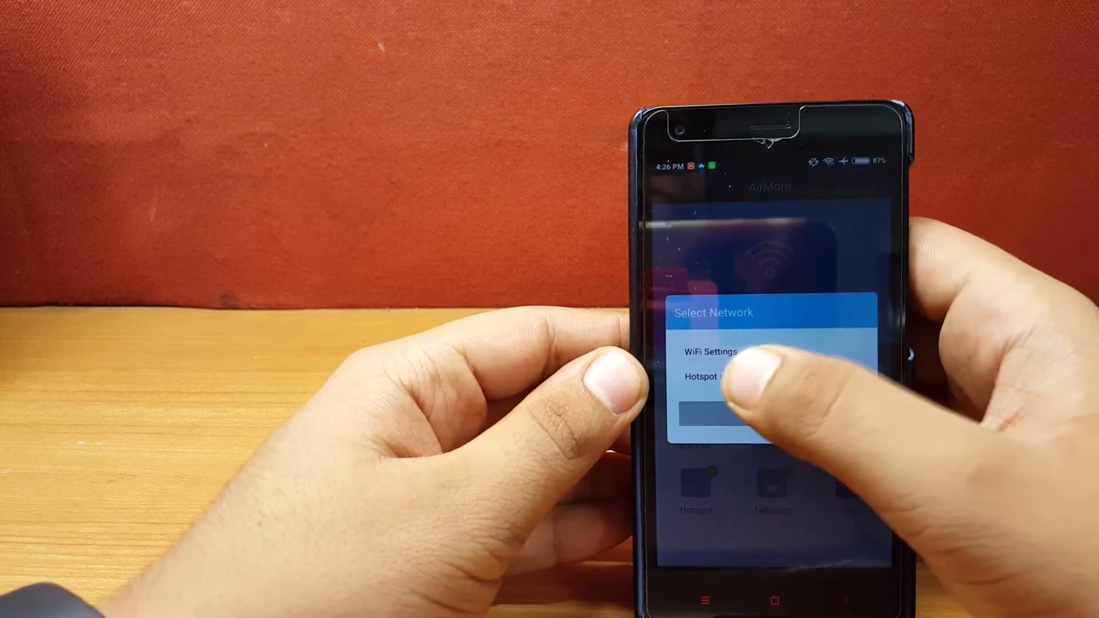
pyautogui.click(713, 376)
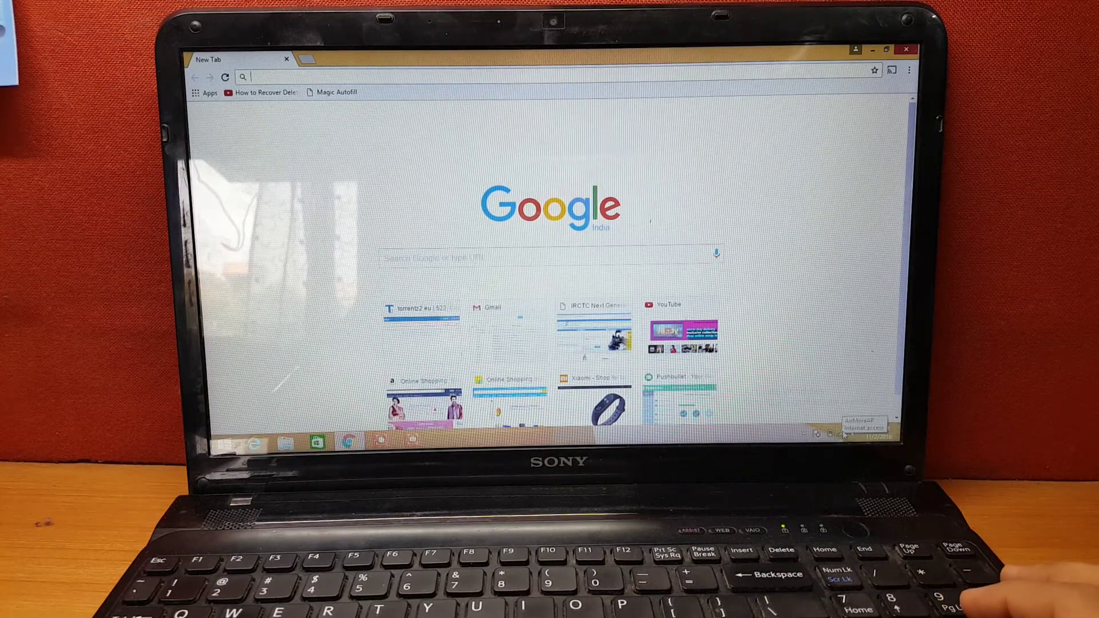
pyautogui.click(844, 435)
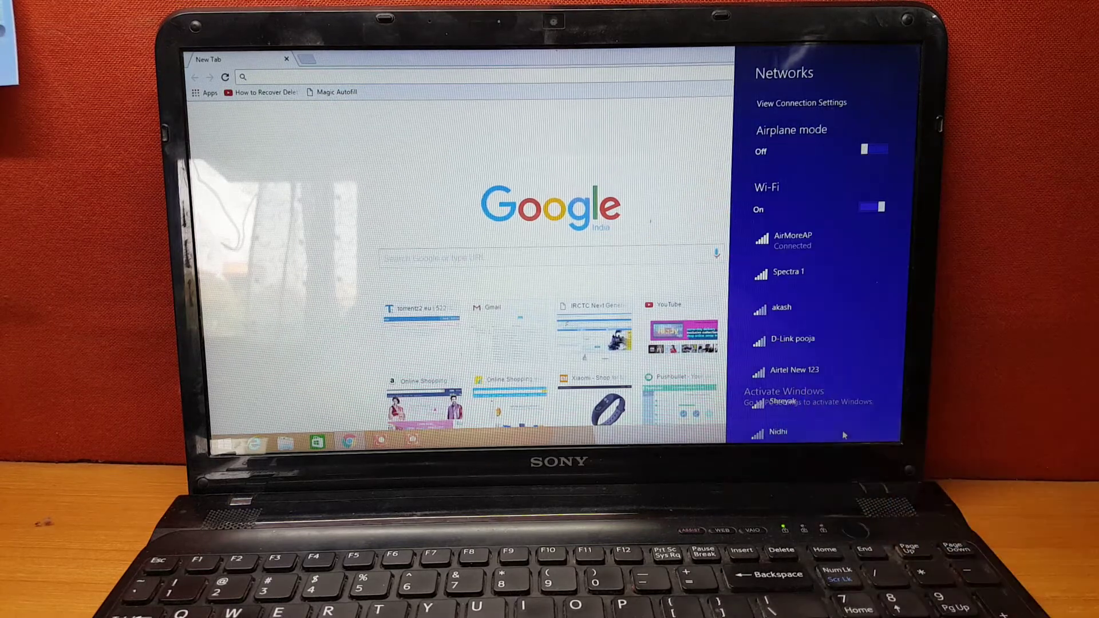
pyautogui.click(650, 79)
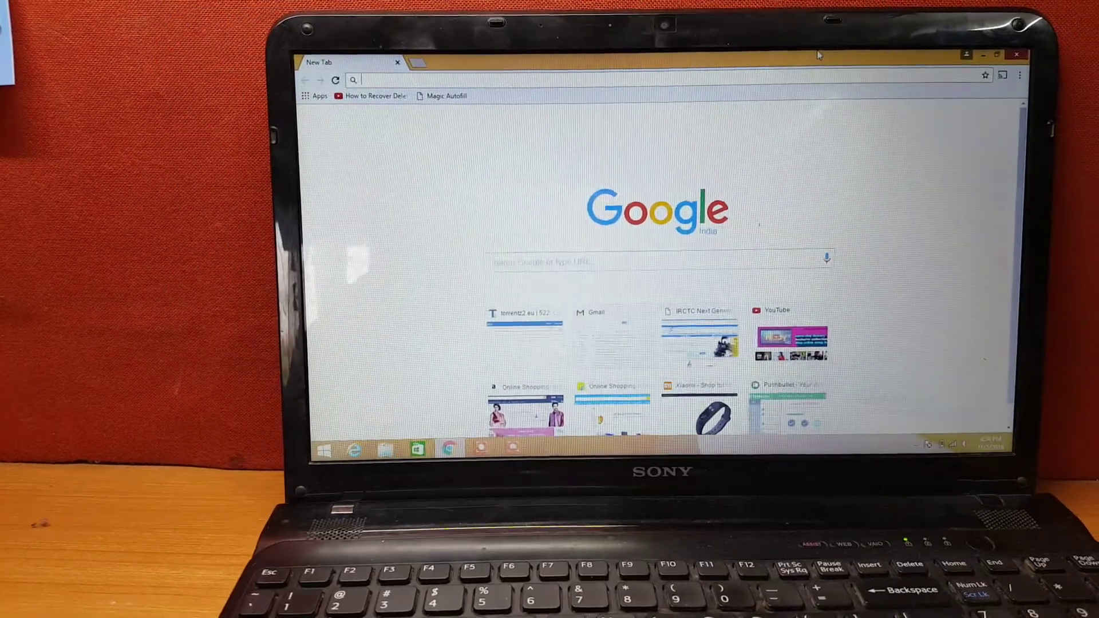
pyautogui.write('192.168.43.1:2333')
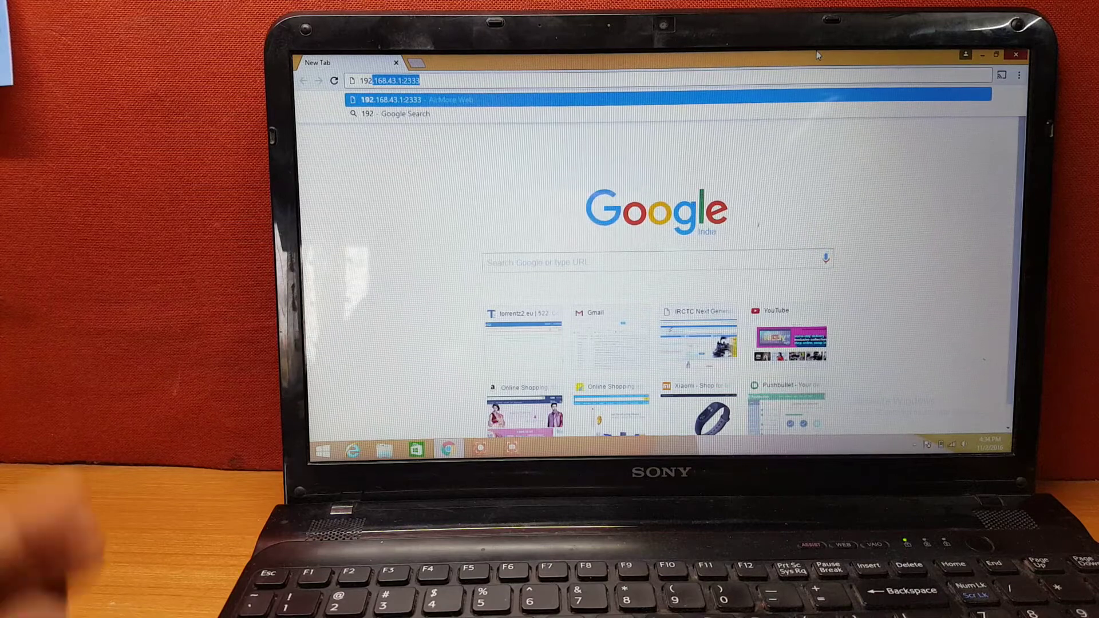
# Step: Load 192.168.43.1:2333 in Chrome and dismiss the unauthorized-access warning
pyautogui.press('End')
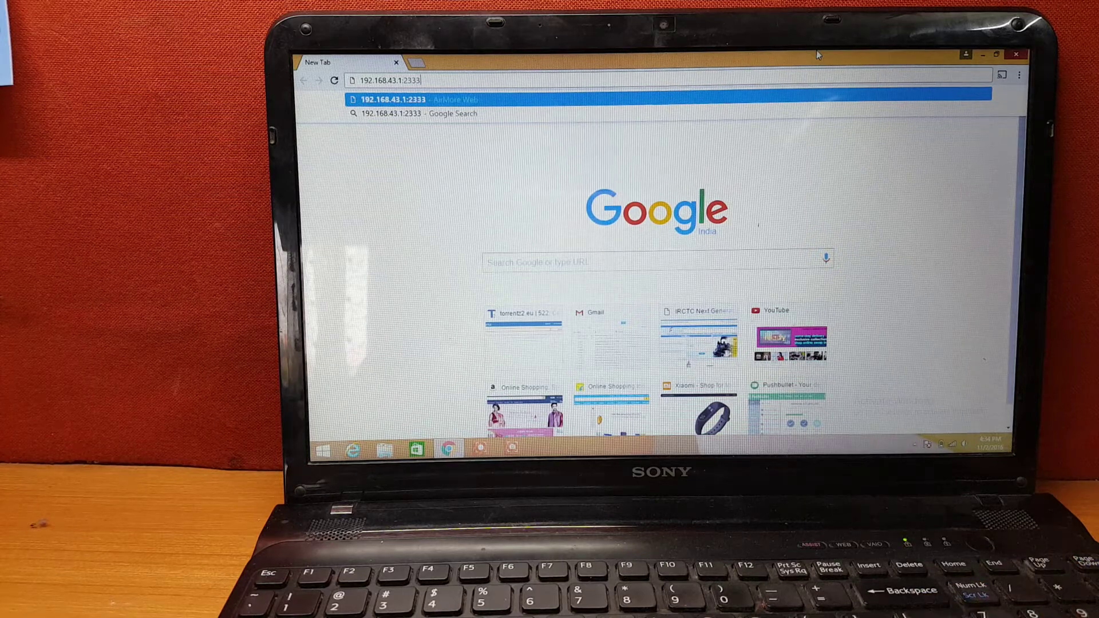
pyautogui.press('Return')
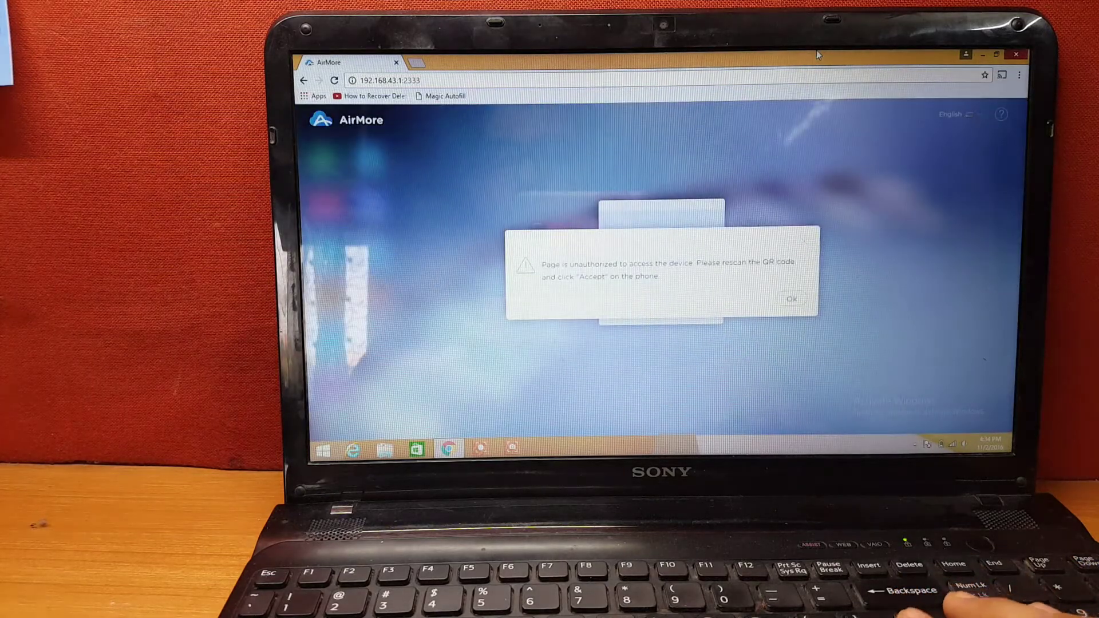
pyautogui.click(792, 300)
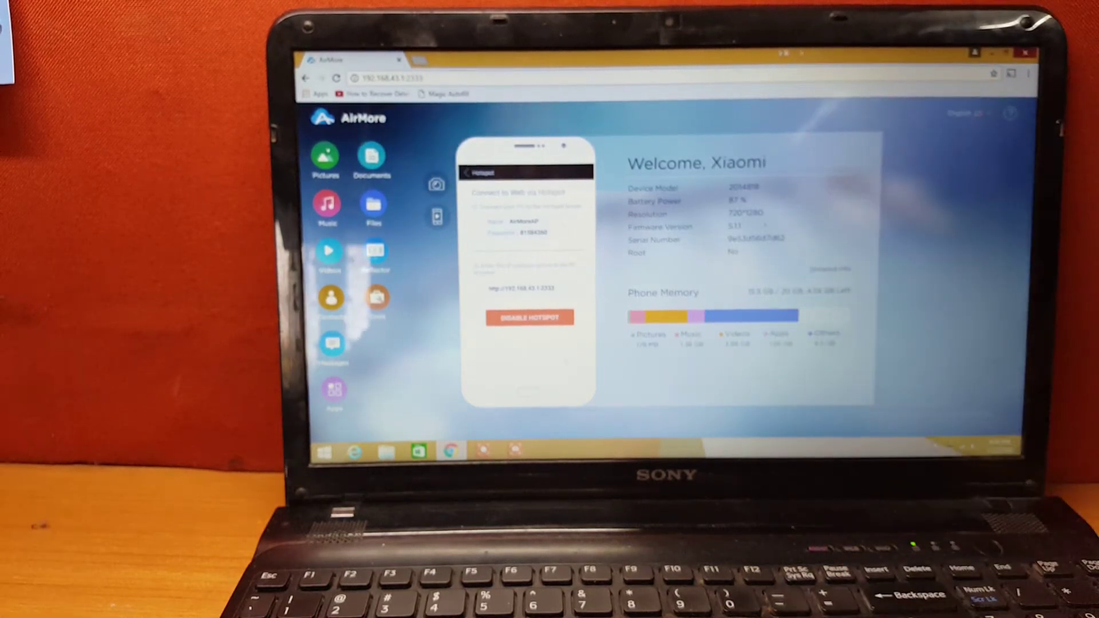
# Step: View the phone's Pictures, Videos, Messages, Apps and Documents sections in turn
pyautogui.click(330, 174)
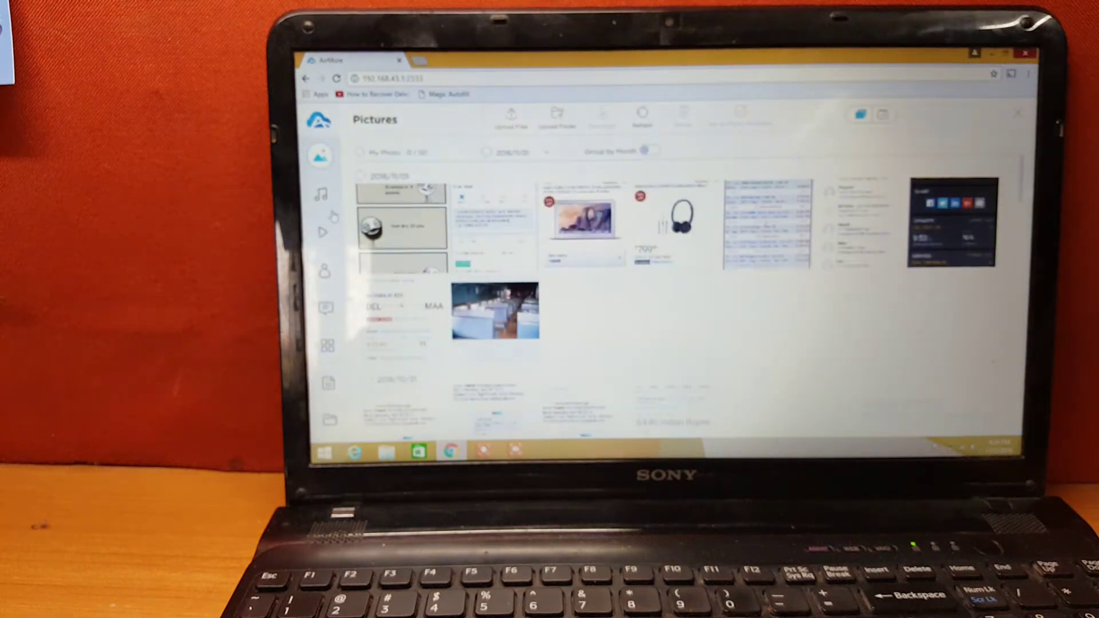
pyautogui.click(325, 239)
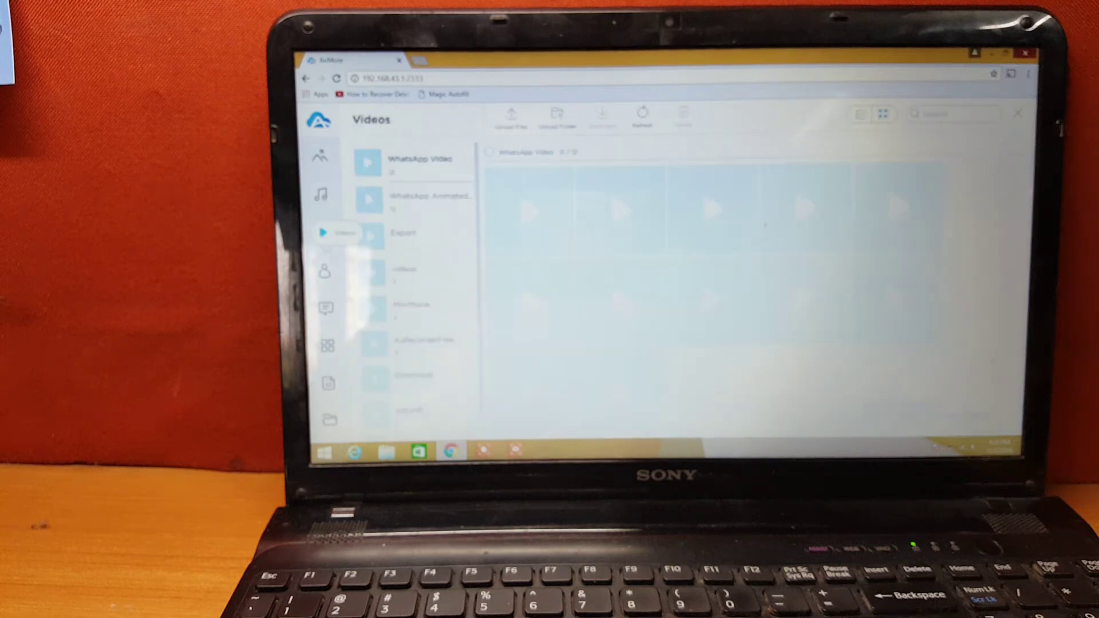
pyautogui.click(328, 272)
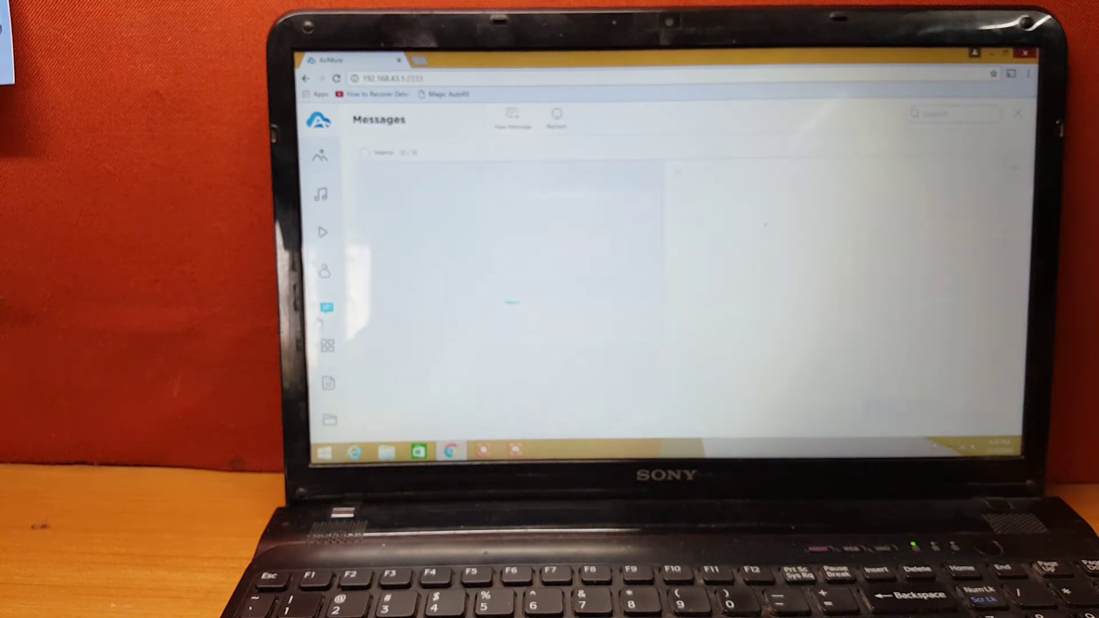
pyautogui.click(326, 345)
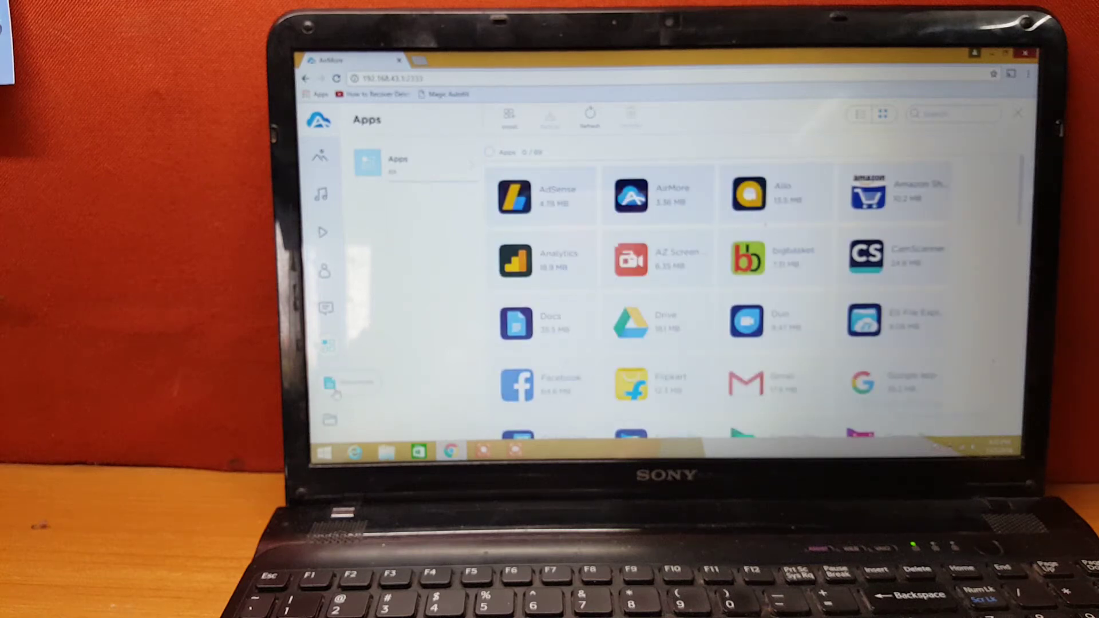
pyautogui.click(335, 392)
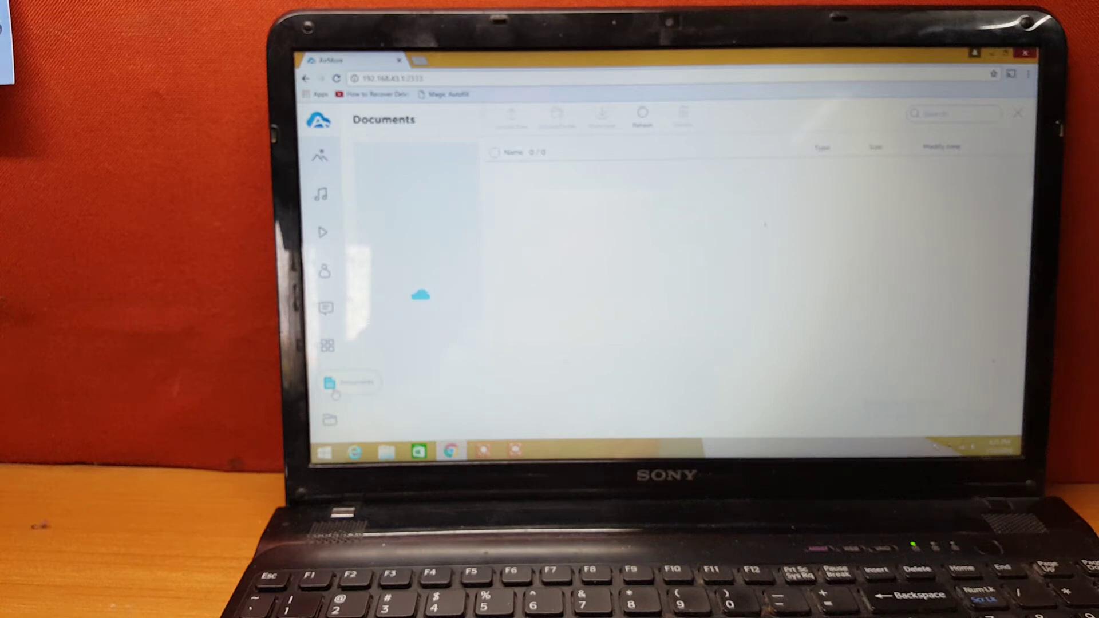